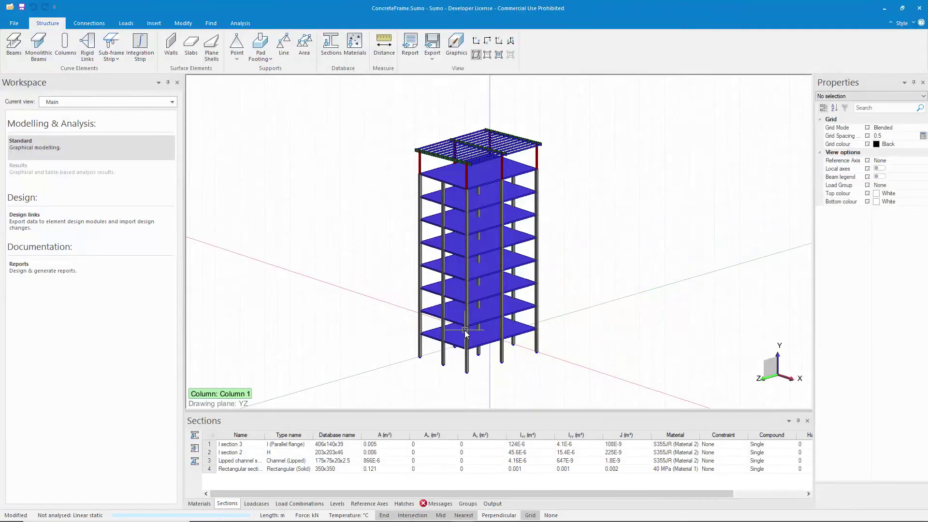
# Add 3.5 m high walls from the left ground-floor column to the middle and right columns.
pyautogui.click(171, 49)
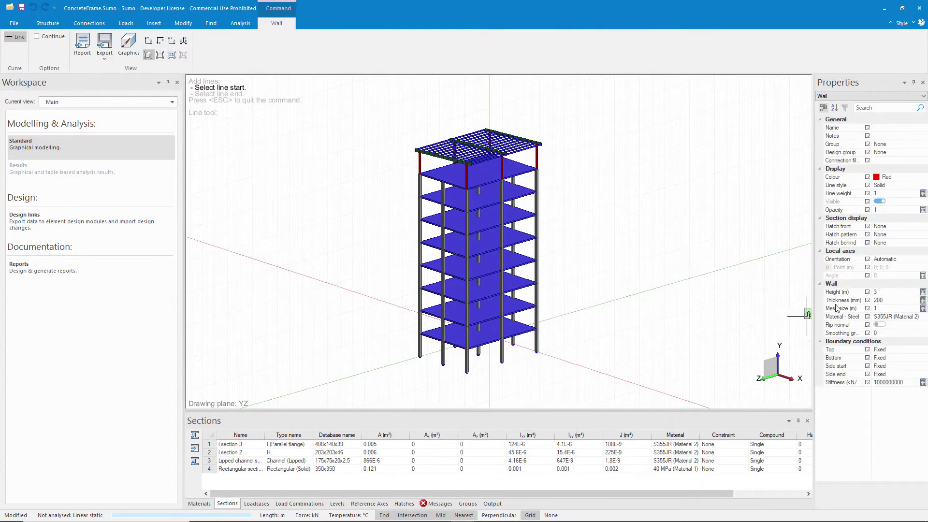
pyautogui.click(885, 291)
pyautogui.write('.5')
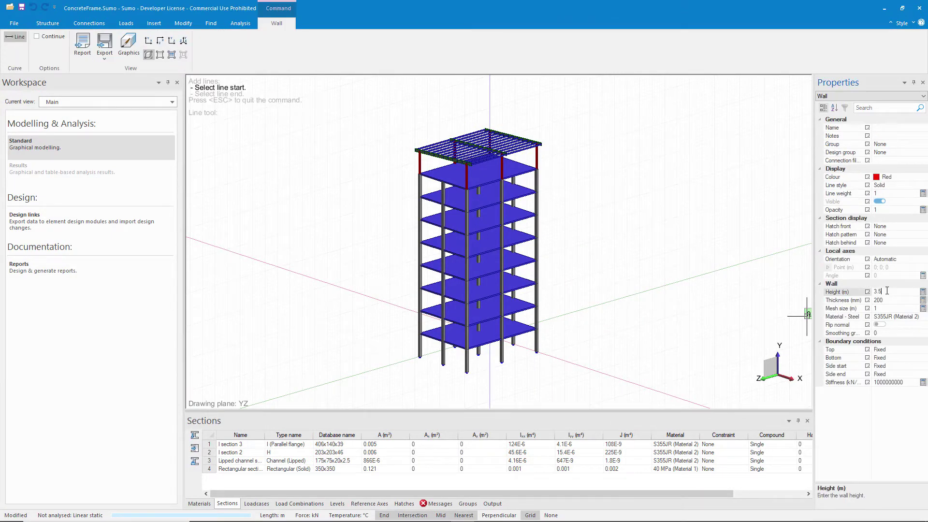
pyautogui.scroll(2, 446, 334)
pyautogui.scroll(2, 414, 335)
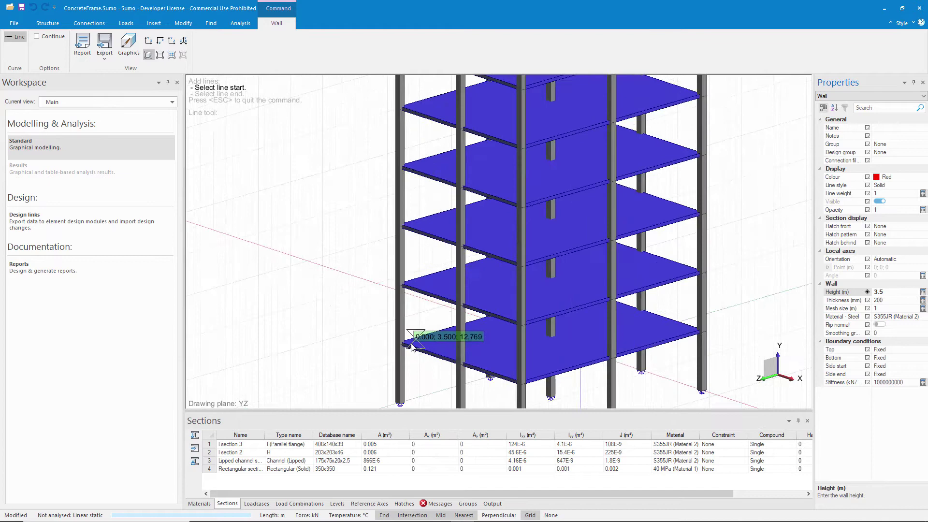
pyautogui.scroll(2, 399, 344)
pyautogui.click(399, 344)
pyautogui.click(519, 382)
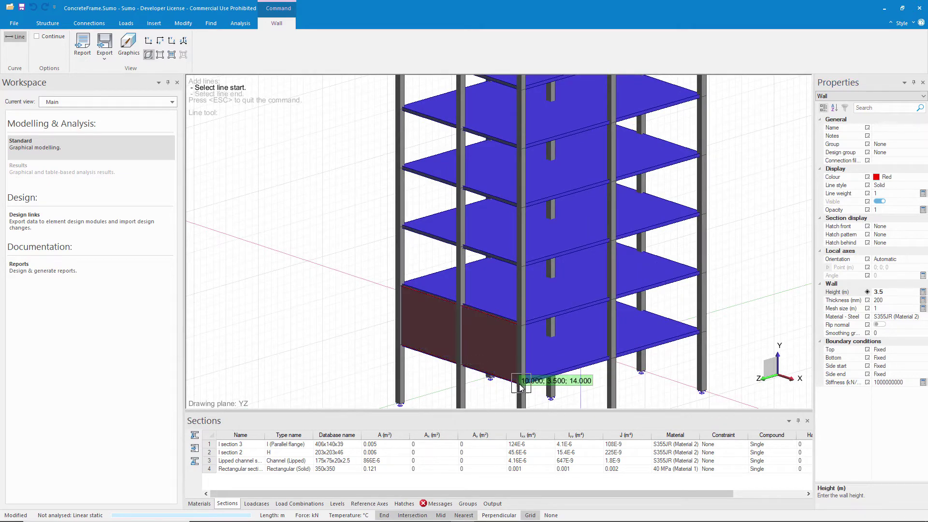
pyautogui.click(701, 335)
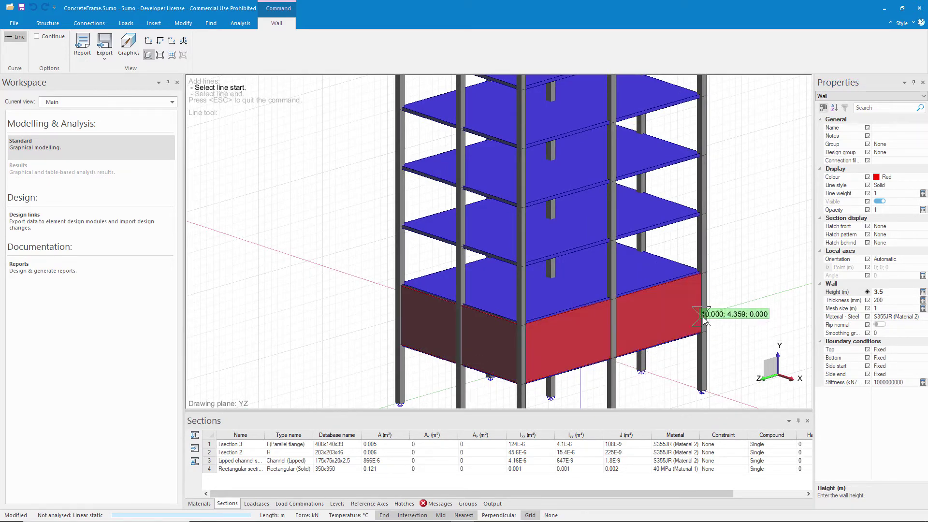
pyautogui.press('Escape')
pyautogui.scroll(-3, 526, 350)
pyautogui.scroll(1, 441, 175)
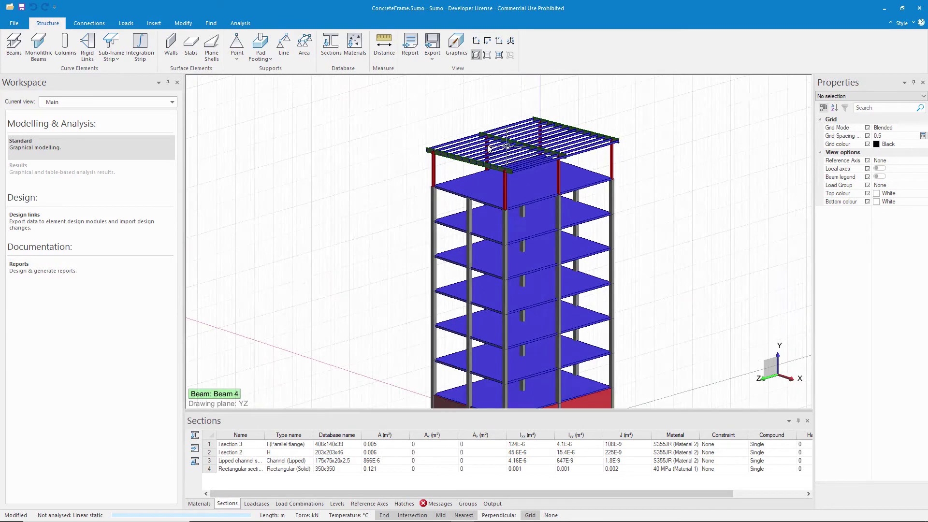
pyautogui.scroll(1, 442, 175)
pyautogui.scroll(1, 441, 175)
# Delete the top slab and show the slabs as meshes with node numbers.
pyautogui.click(422, 211)
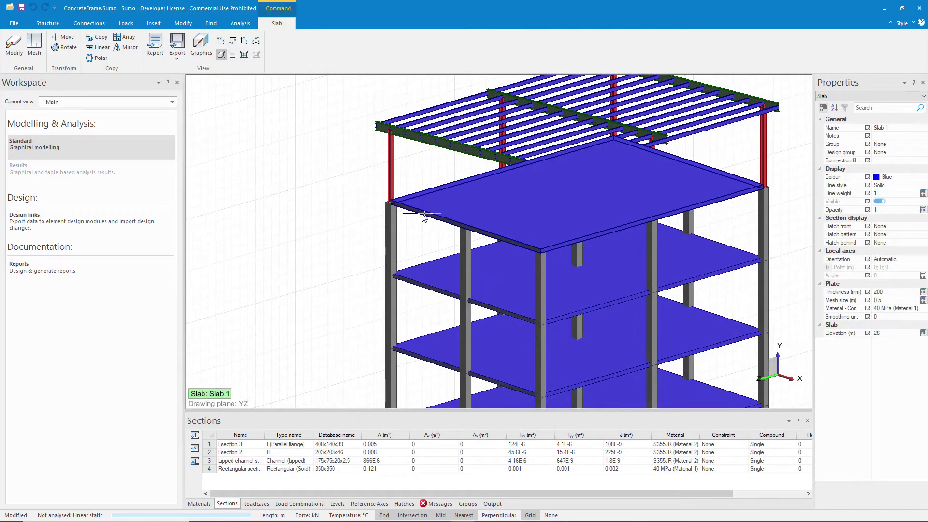
pyautogui.press('Delete')
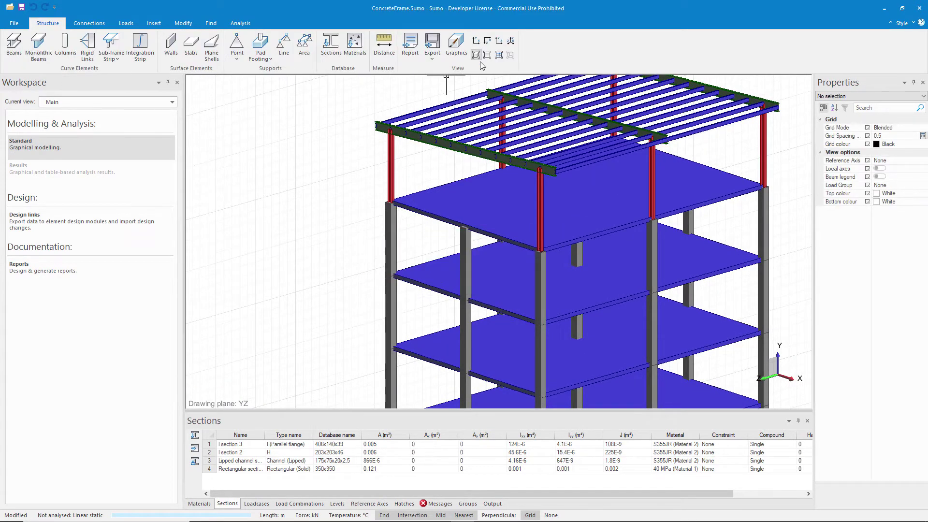
pyautogui.click(499, 56)
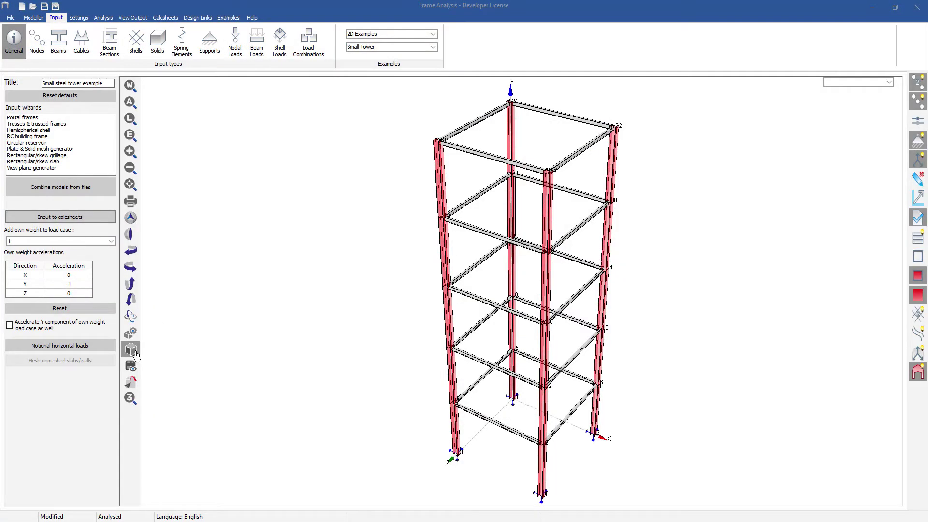
# Show the tower's line model, deflected shape, moment and Y - Shear diagrams, then the output file.
pyautogui.click(130, 349)
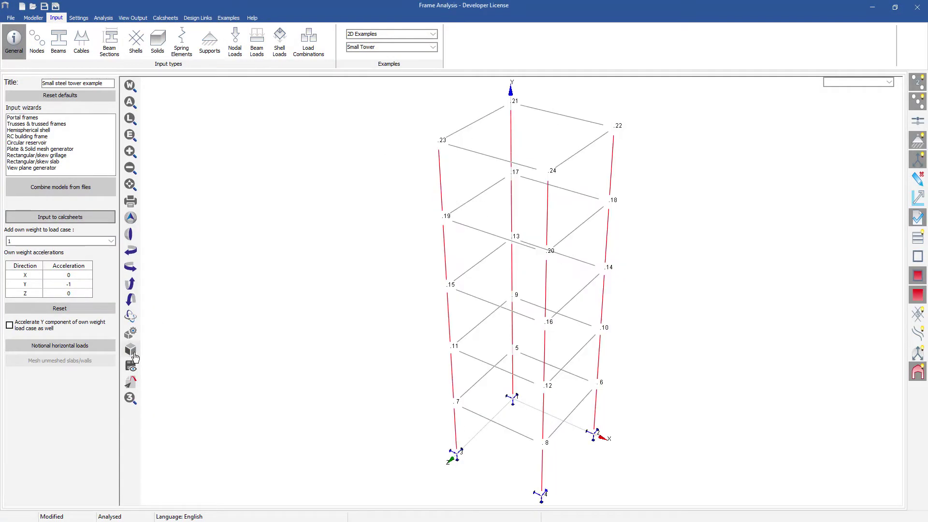
pyautogui.click(133, 18)
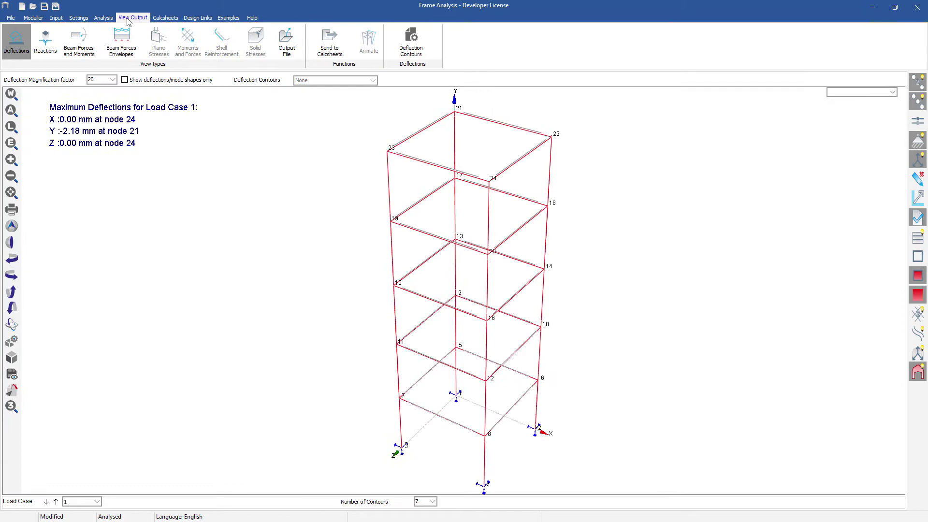
pyautogui.click(73, 42)
pyautogui.click(85, 79)
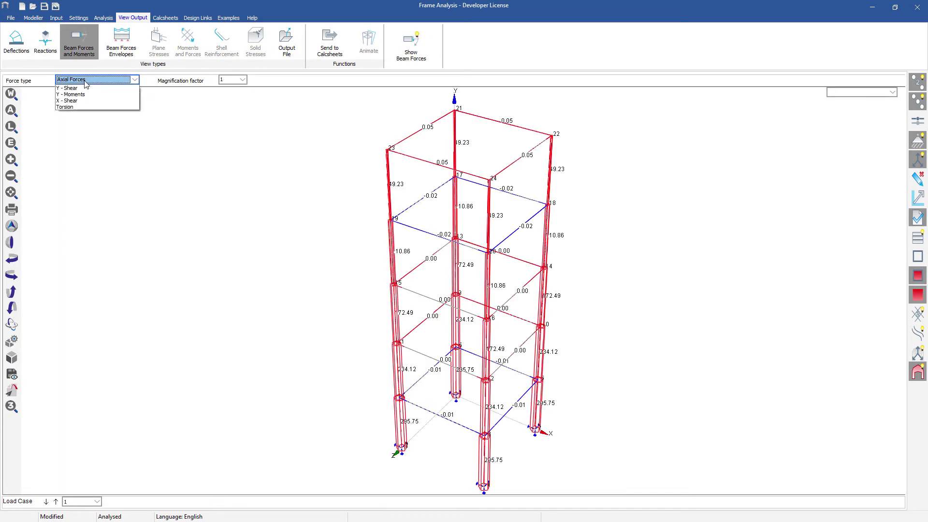
pyautogui.click(80, 101)
pyautogui.click(95, 81)
pyautogui.click(81, 105)
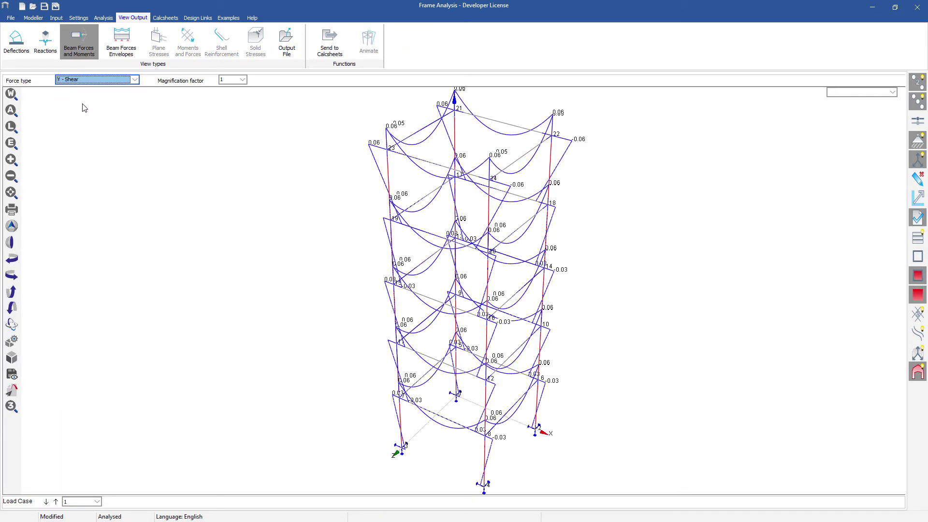
pyautogui.click(278, 53)
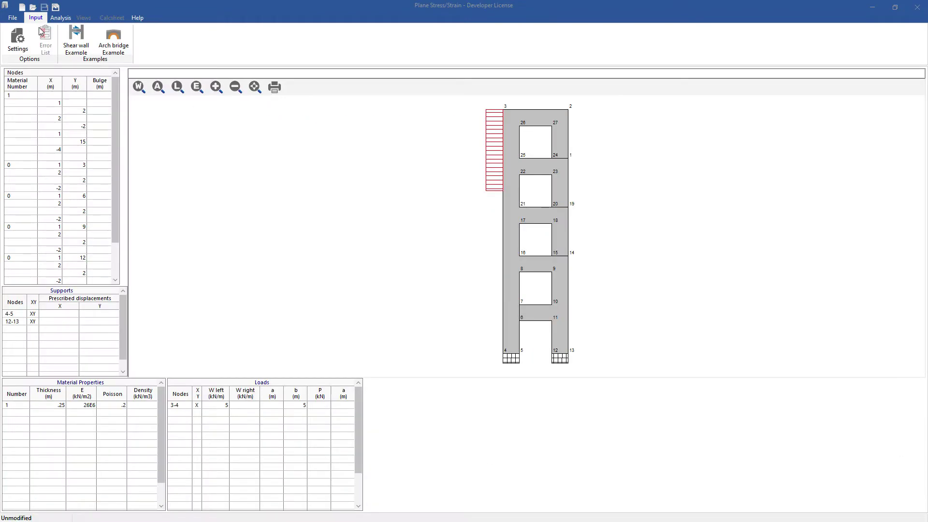
# Analyse the wall; show deflections, maximum, minimum and Von Mises stress contours, then stress vectors.
pyautogui.click(59, 19)
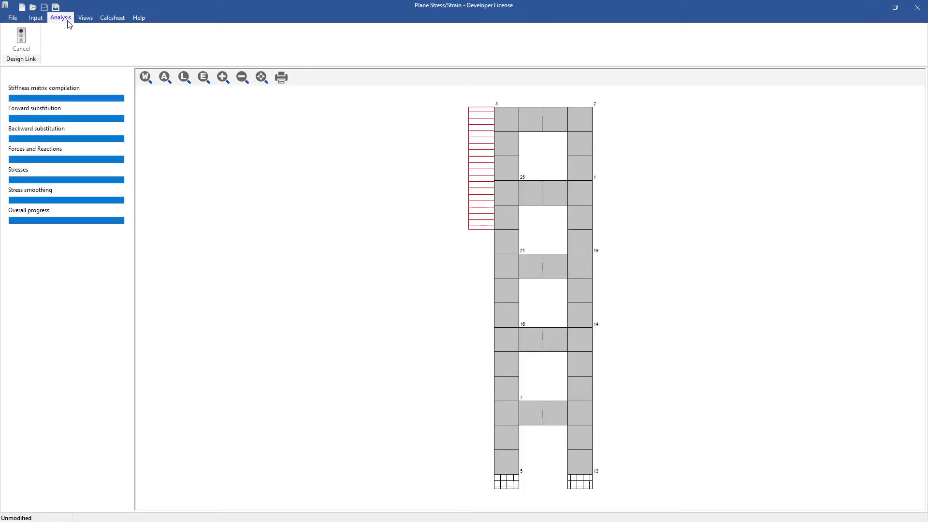
pyautogui.click(82, 19)
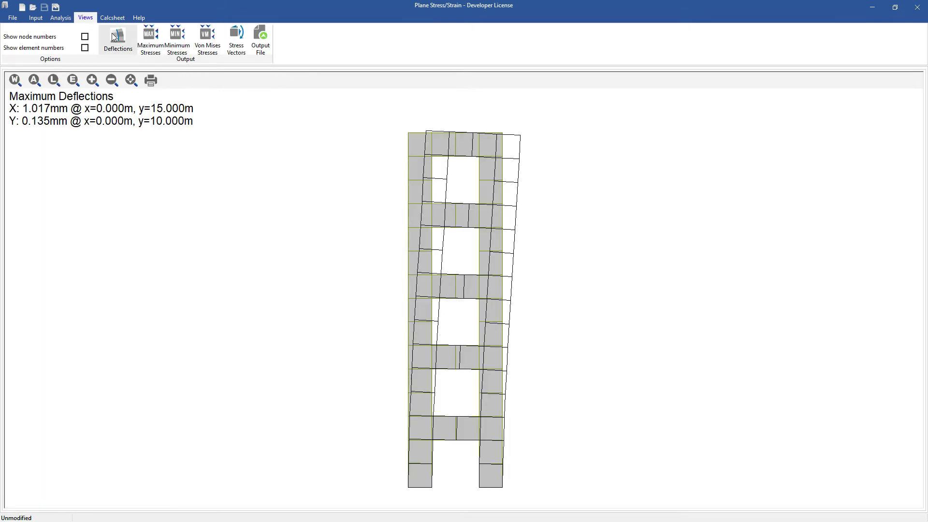
pyautogui.click(150, 42)
pyautogui.click(178, 43)
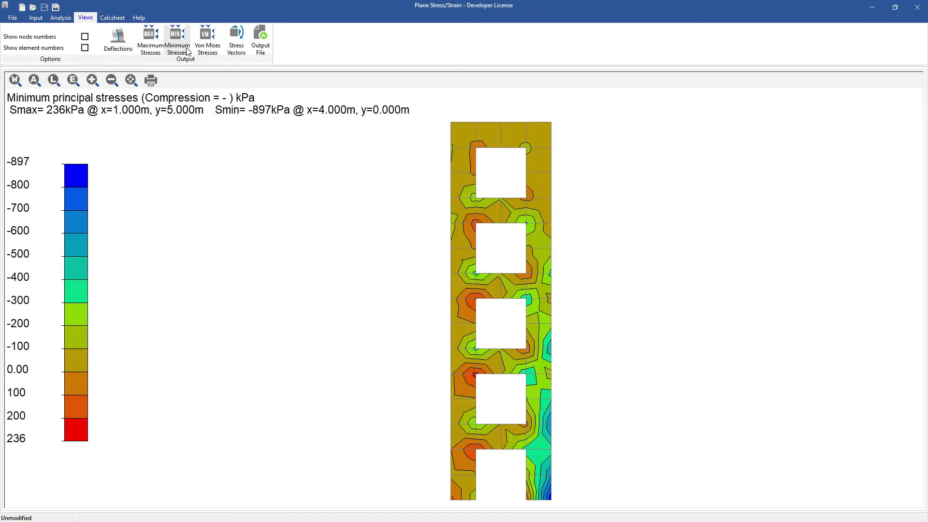
pyautogui.click(207, 49)
pyautogui.click(238, 50)
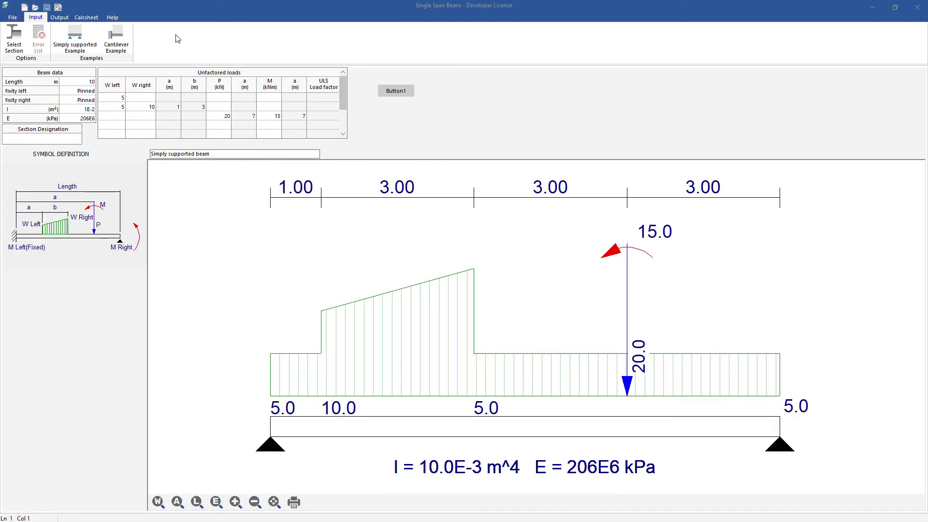
# View the simply supported beam's Output graphs, then its Calcsheet.
pyautogui.click(58, 18)
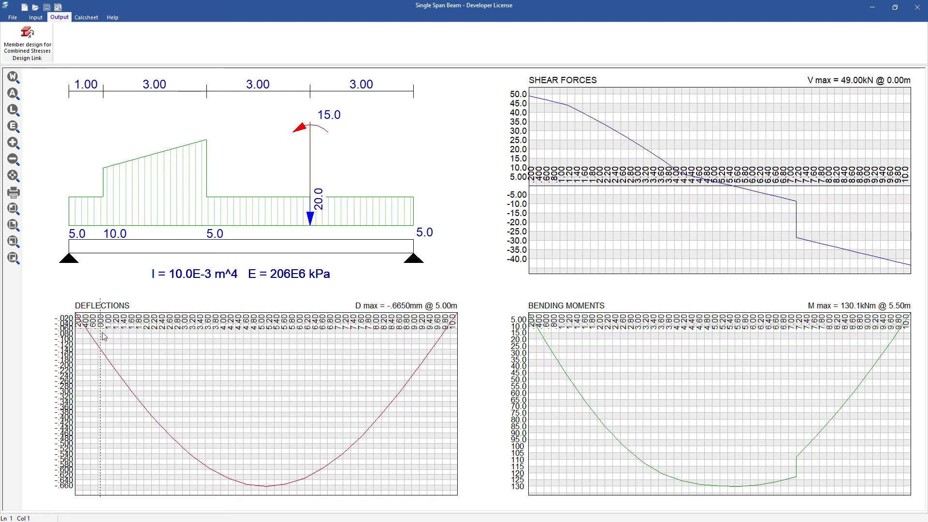
pyautogui.click(87, 17)
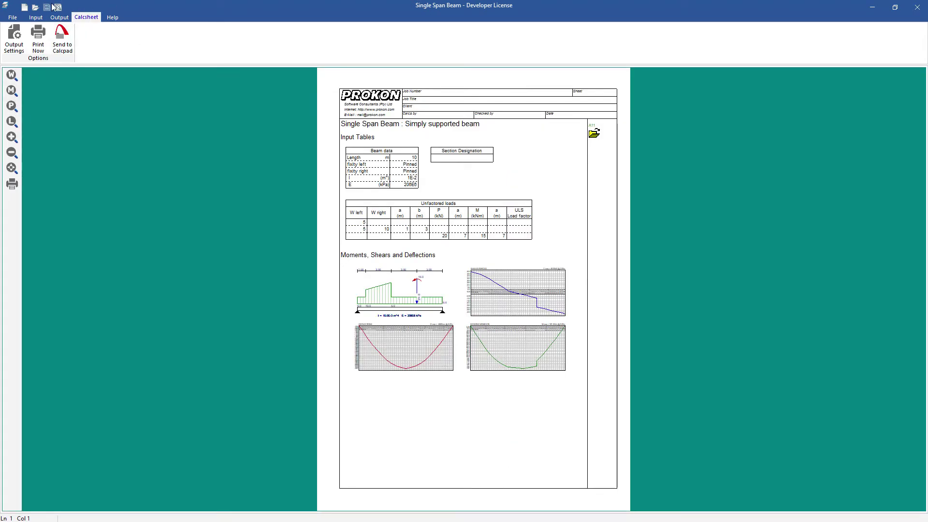
# Review the two-column base's beam data, E modulus and negative pressure setting, then show the Output results.
pyautogui.hotkey('alt', 'Tab')
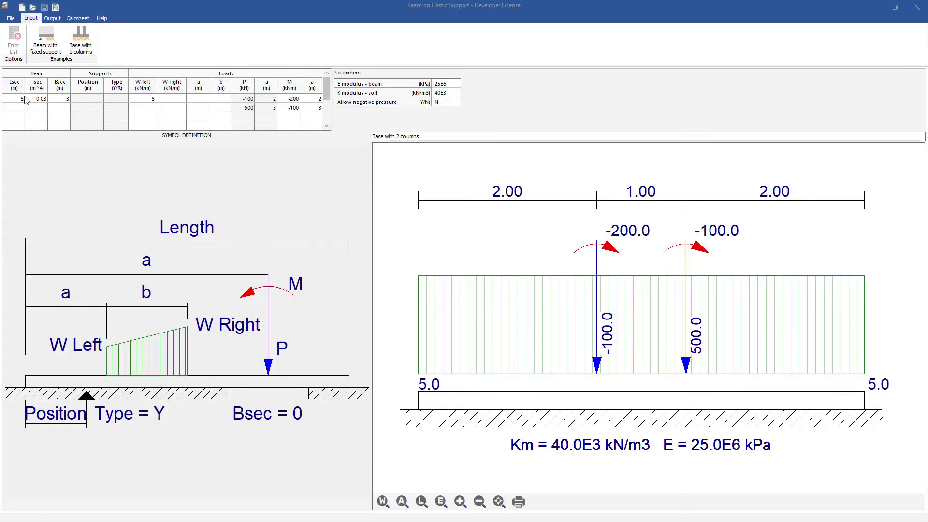
pyautogui.moveTo(21, 100); pyautogui.dragTo(319, 101)
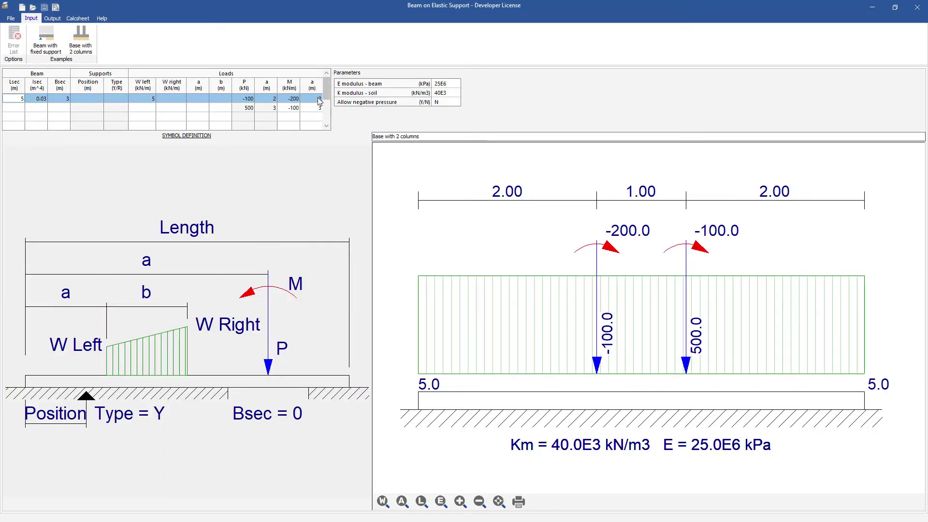
pyautogui.click(311, 107)
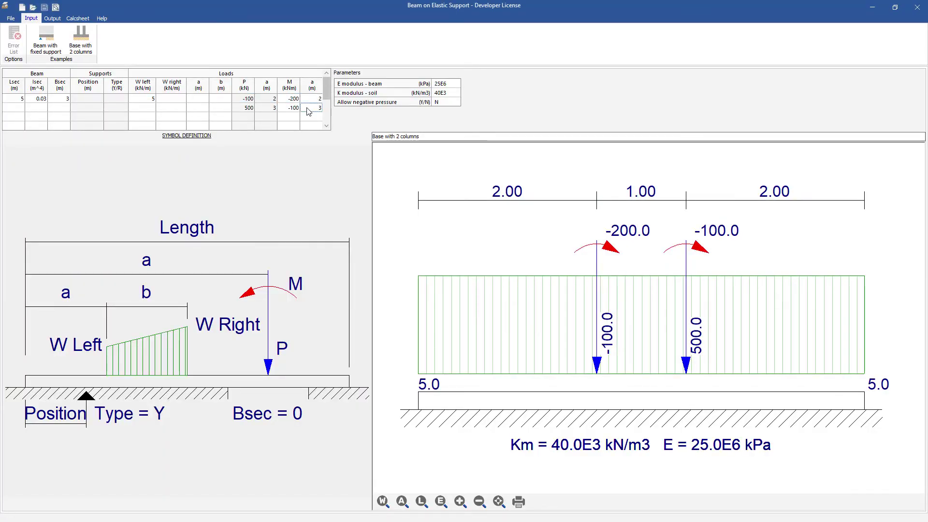
pyautogui.click(446, 86)
pyautogui.click(446, 104)
pyautogui.click(53, 19)
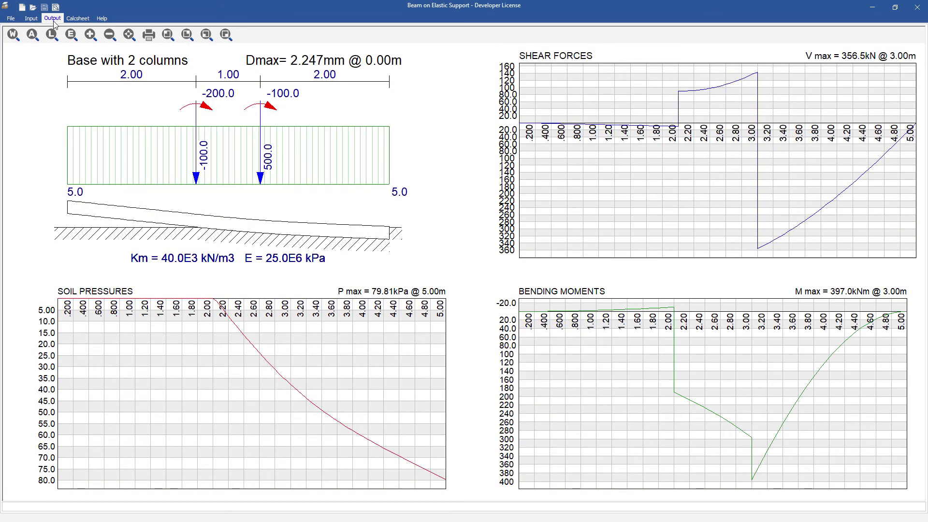